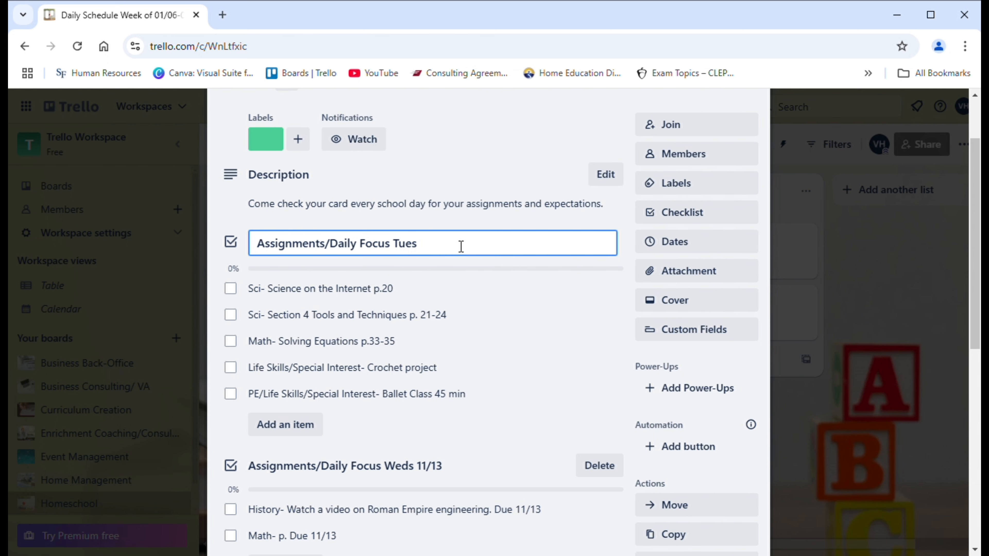
Complete the first checklist's title as "Assignments/Daily Focus Mon 01/06"
text(Mon 01/06)
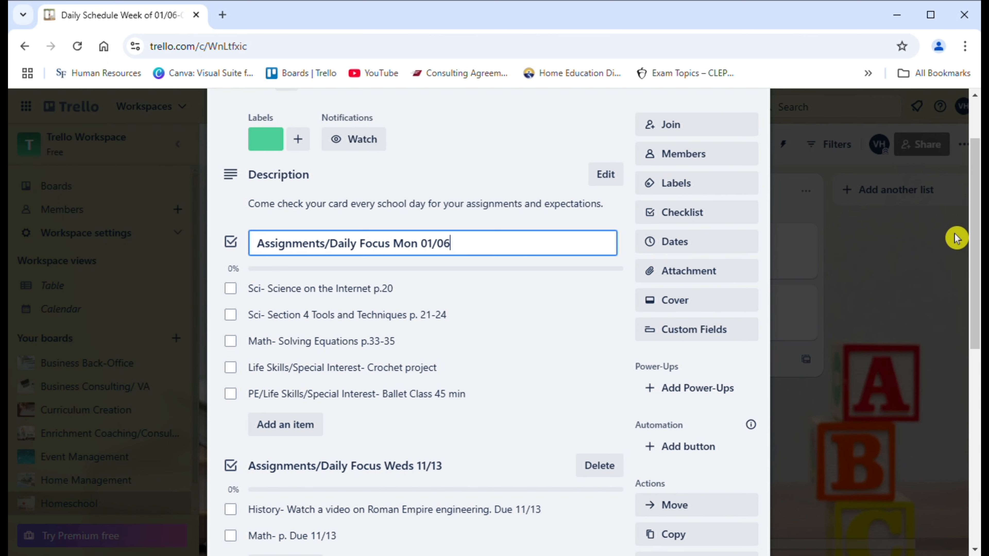
drag(977, 236, 979, 361)
scroll(474, 214, up, 9)
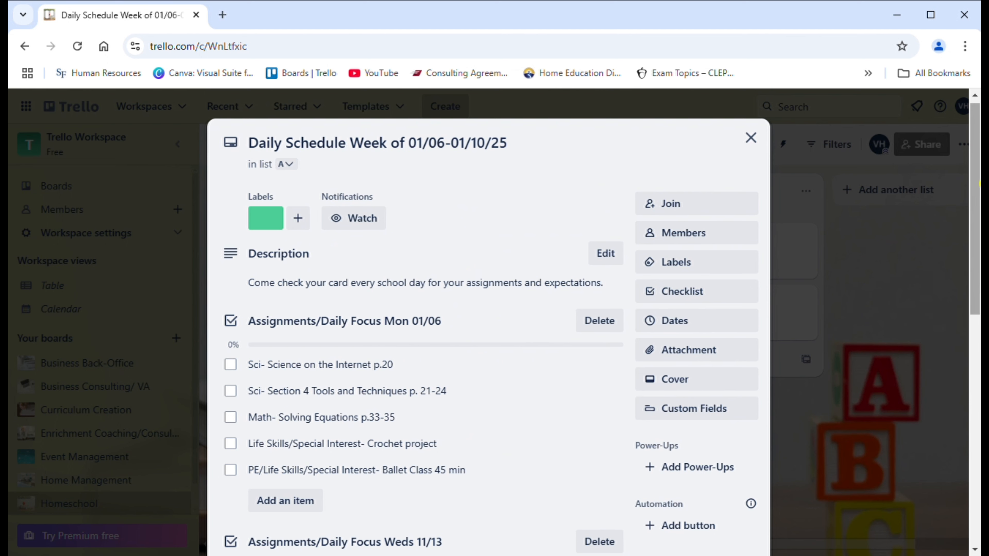
Rename the "Weds 11/13" checklist as "Assignments/Daily Focus Tues 01/07"
drag(979, 185, 974, 282)
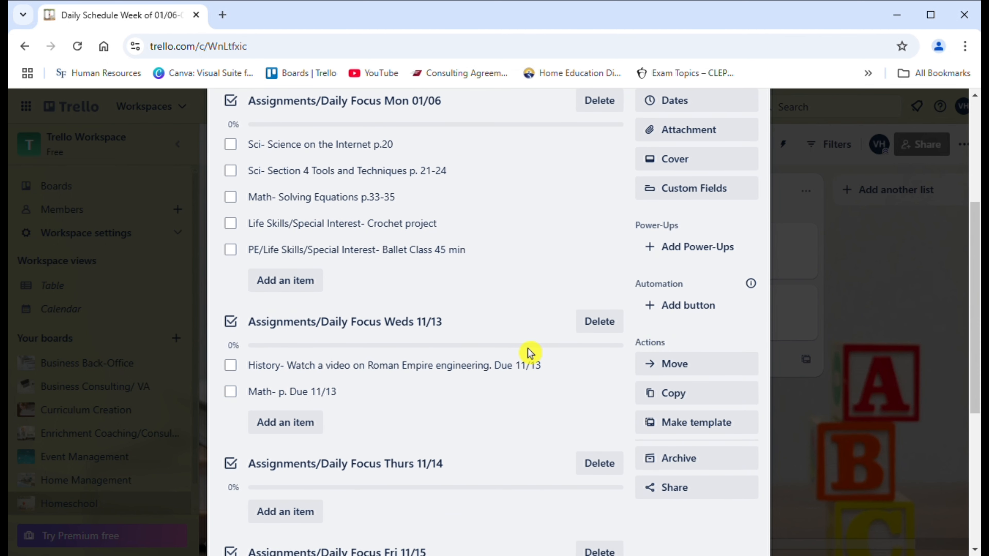
click(483, 330)
click(481, 330)
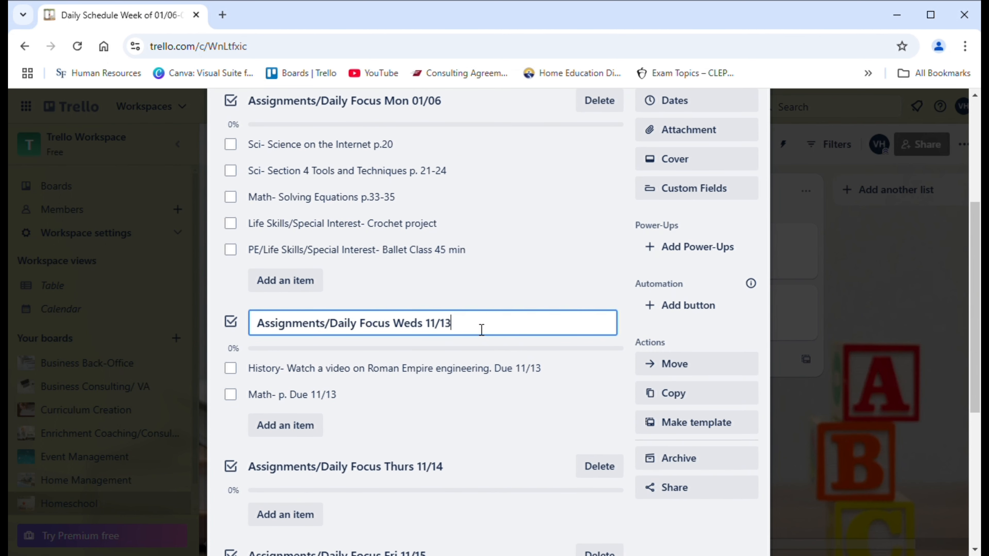
key(BackSpace)
key(BackSpace)
key(BackSpace)
key(BackSpace)
key(BackSpace)
key(BackSpace)
key(BackSpace)
key(BackSpace)
key(BackSpace)
key(BackSpace)
text(Tues 01/07)
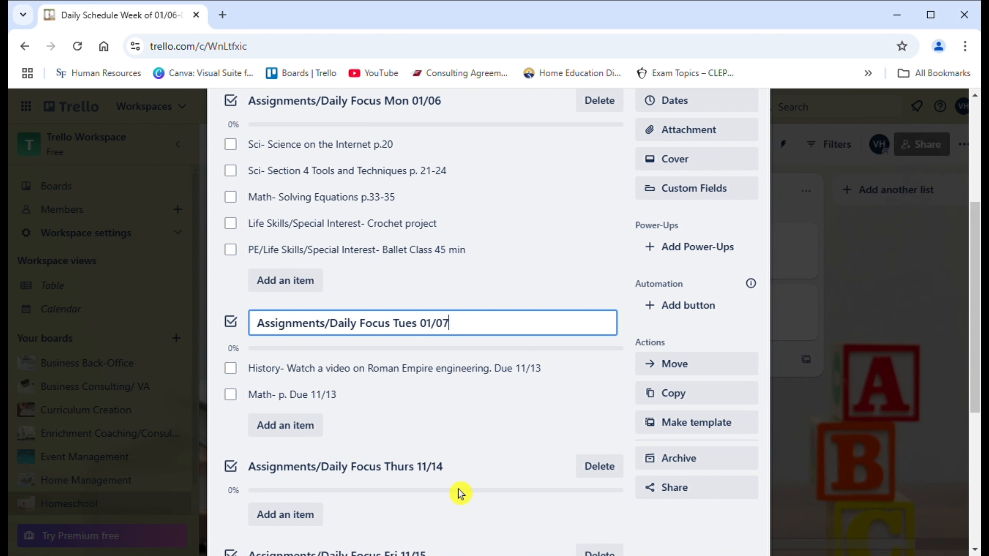
Change the History item in the Tues 01/07 checklist to "History- American Government Video" and save it
click(540, 375)
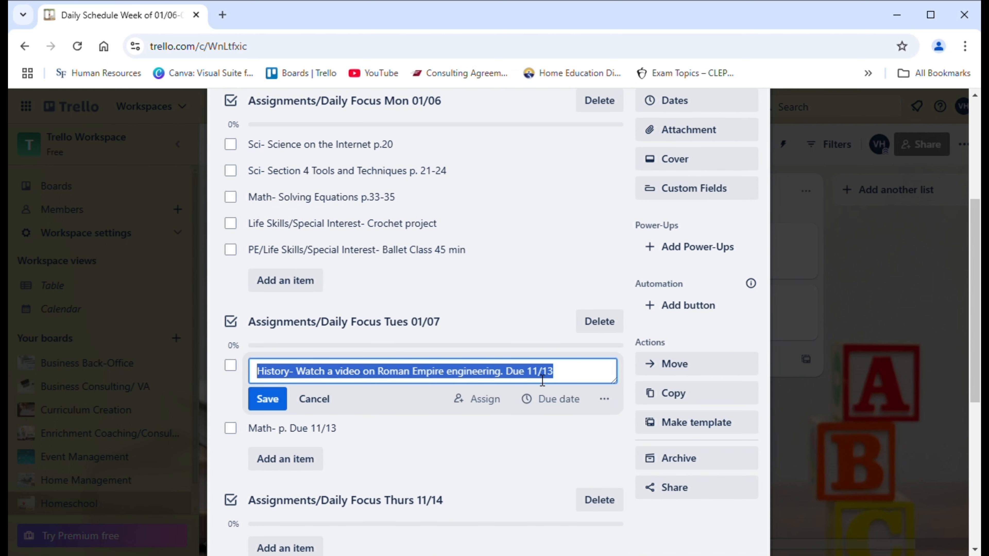
click(575, 374)
key(BackSpace)
key(BackSpace)
key(BackSpace)
key(BackSpace)
key(BackSpace)
key(BackSpace)
key(BackSpace)
key(BackSpace)
key(BackSpace)
key(BackSpace)
key(BackSpace)
key(BackSpace)
key(BackSpace)
key(BackSpace)
key(BackSpace)
key(BackSpace)
key(BackSpace)
key(BackSpace)
key(BackSpace)
key(BackSpace)
key(BackSpace)
text(American Government Video)
click(267, 399)
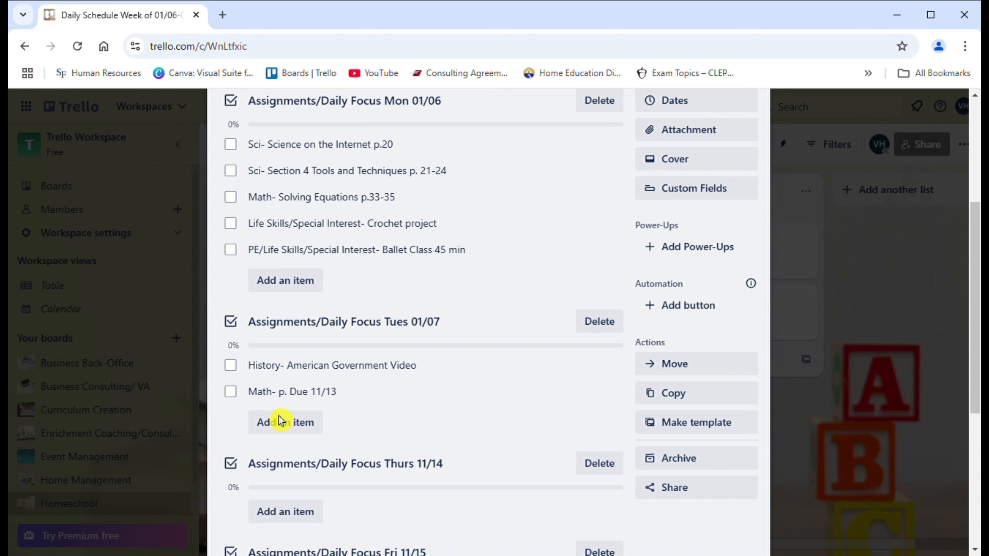
Replace the Math item in the Tues 01/07 checklist with "ELA- Write essay on how the government affects our daily lives"
click(297, 397)
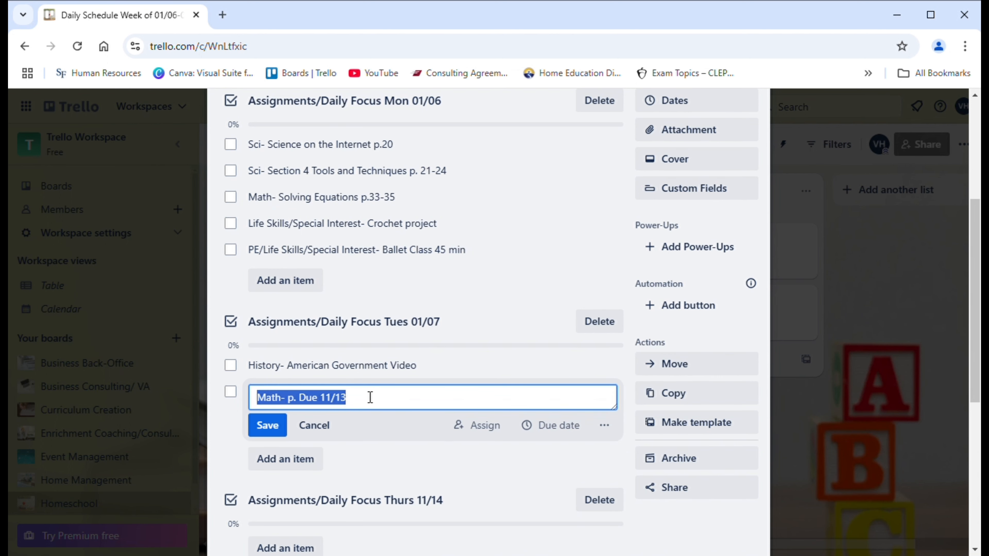
text(ELA)
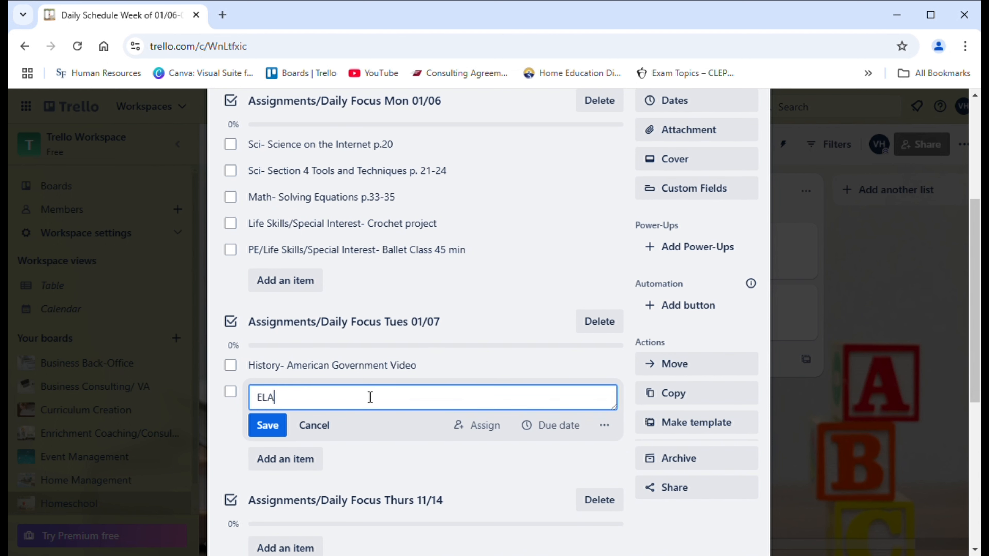
text(- Write essay on how the governme)
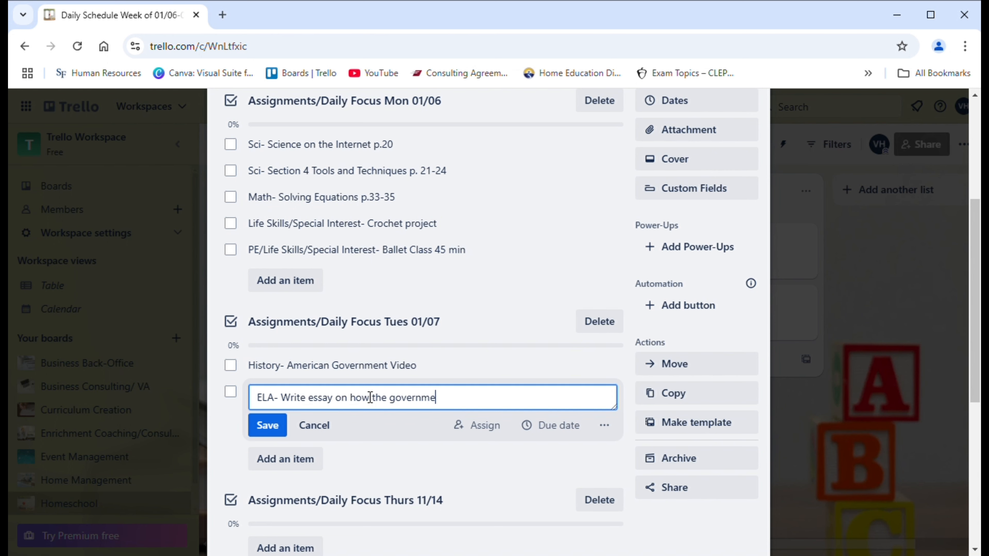
text(nt affects our daily)
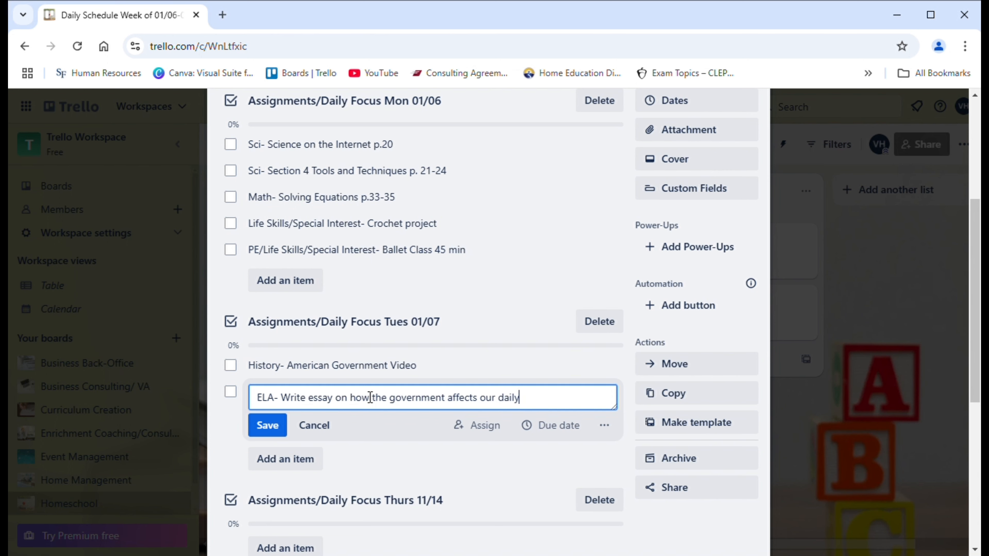
text( lives)
key(Return)
Add the item "Foreign Language- Transparent Language Japanese 30-45 min" to the Tues 01/07 checklist
scroll(666, 281, down, 3)
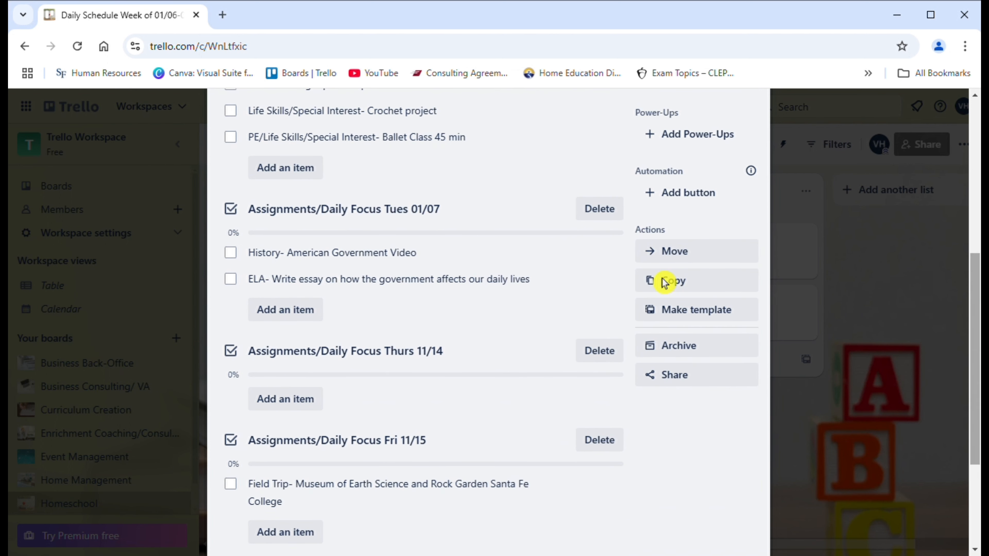
click(301, 318)
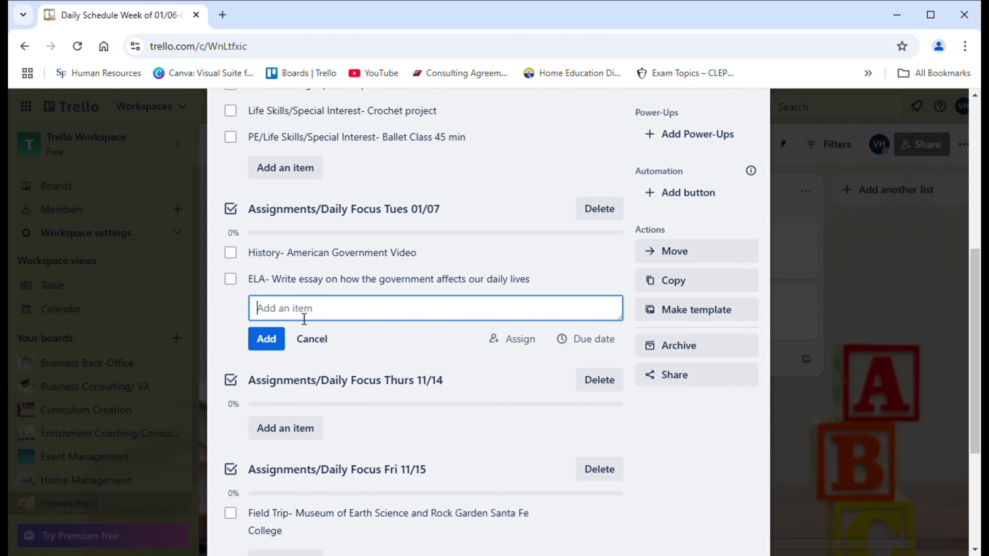
text(Foreign Language- Transparent Language Japanese 30 min)
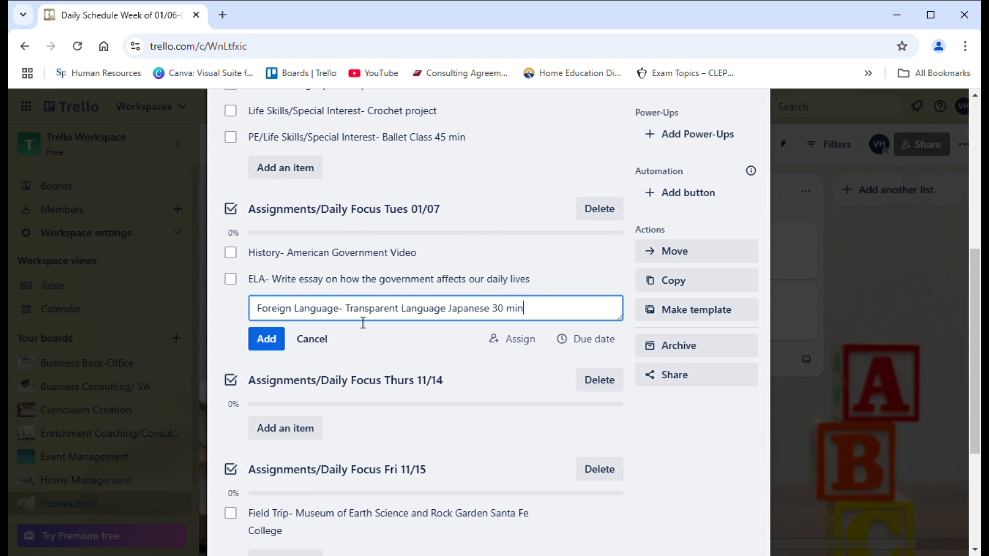
key(BackSpace)
key(BackSpace)
key(BackSpace)
key(BackSpace)
text(-45 min)
click(277, 346)
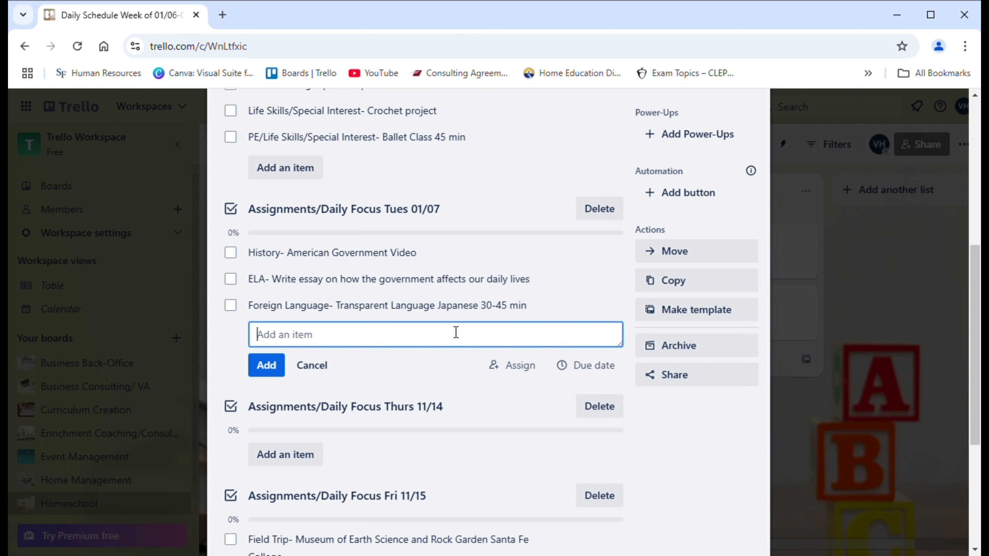
Add the item "PE/Life Skills- Play tennis or basketball" to the Tues 01/07 checklist
text(PE/Life Skills- Play tennis or)
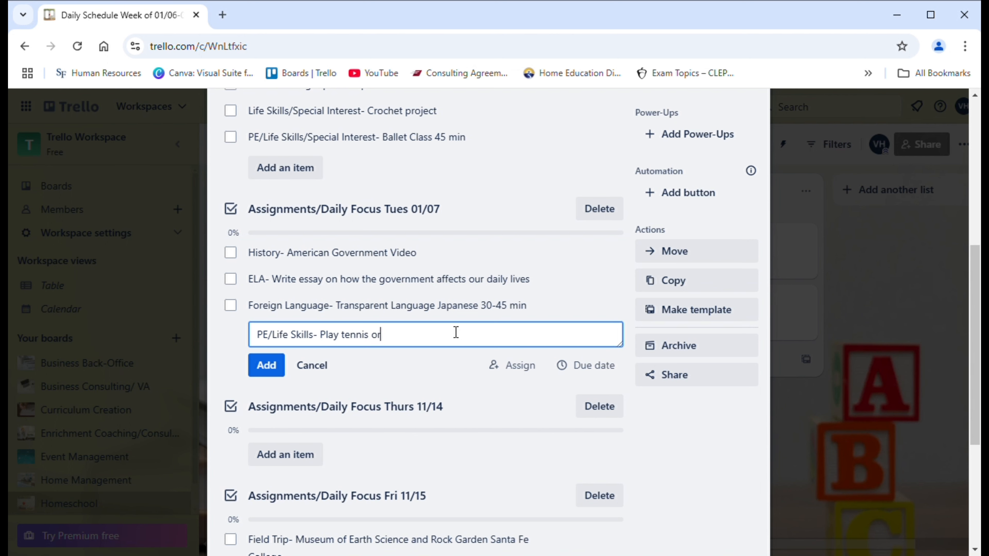
text( basketball)
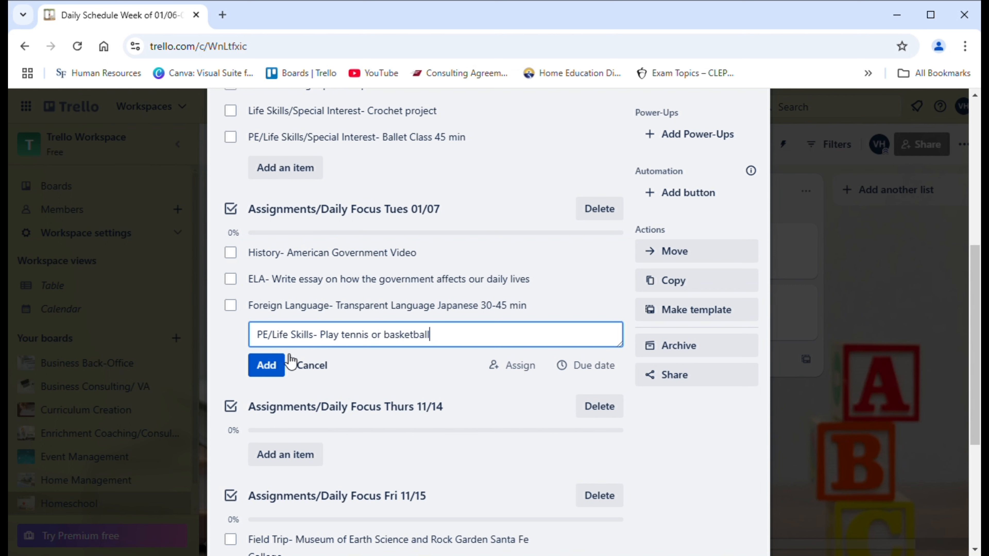
click(283, 369)
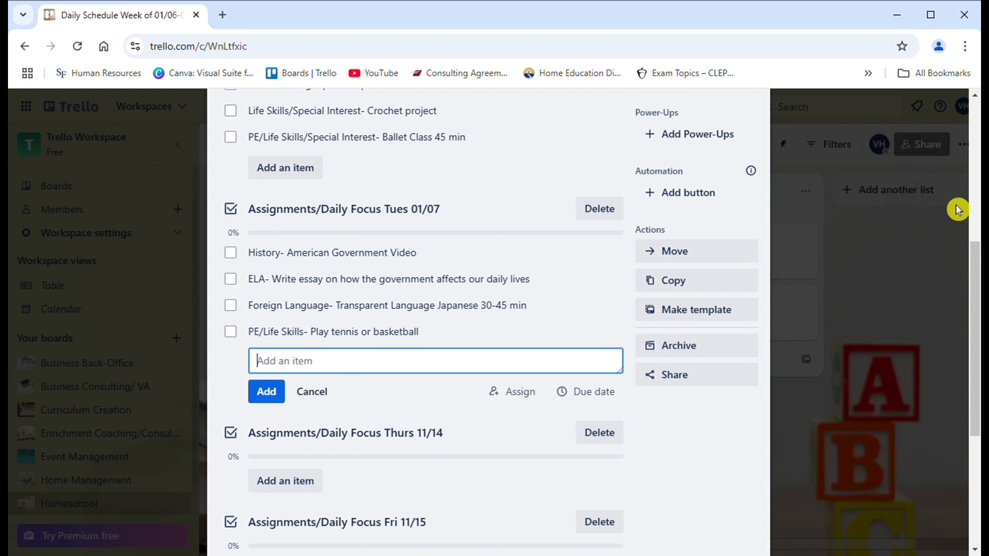
Rename the "Thurs 11/14" checklist as "Assignments/Daily Focus Weds 01/08"
drag(977, 257, 973, 320)
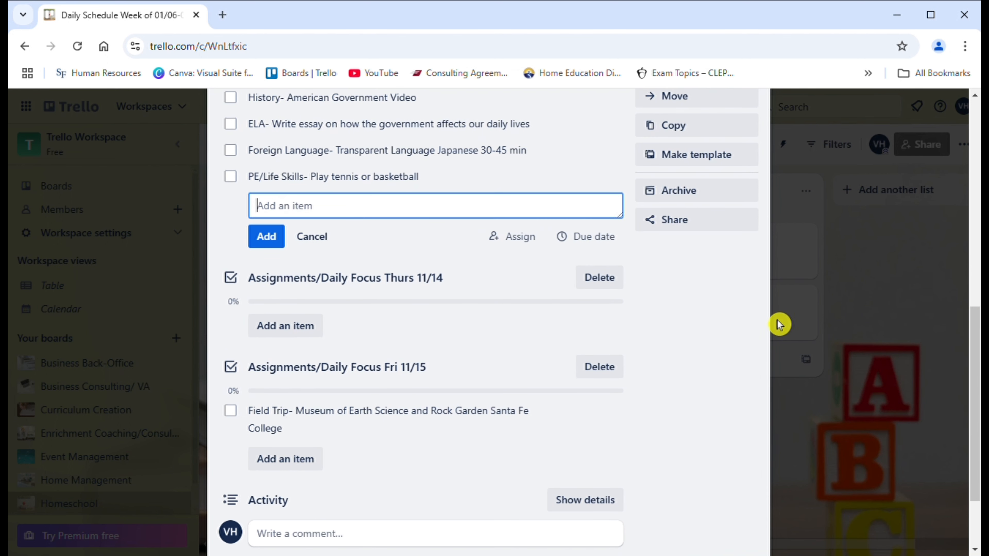
click(431, 282)
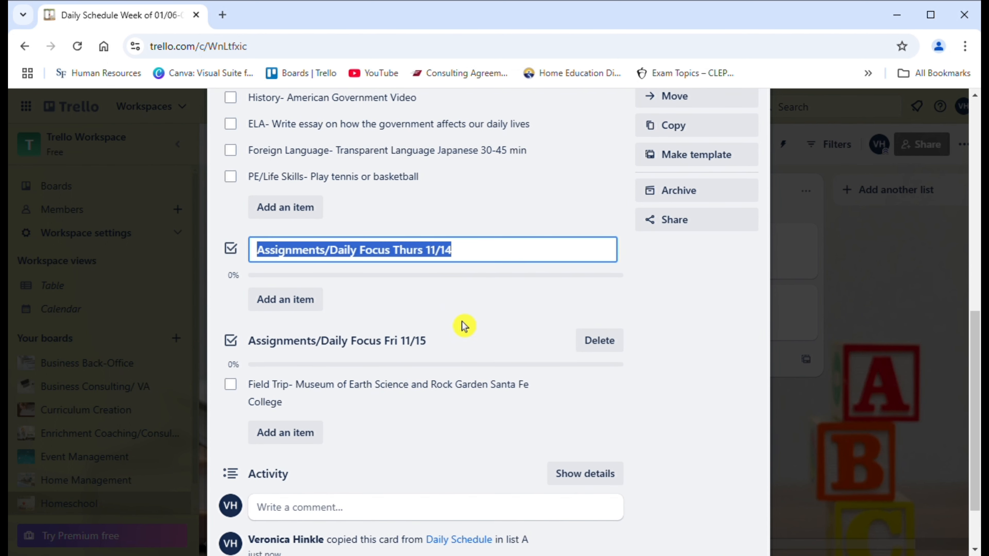
click(486, 255)
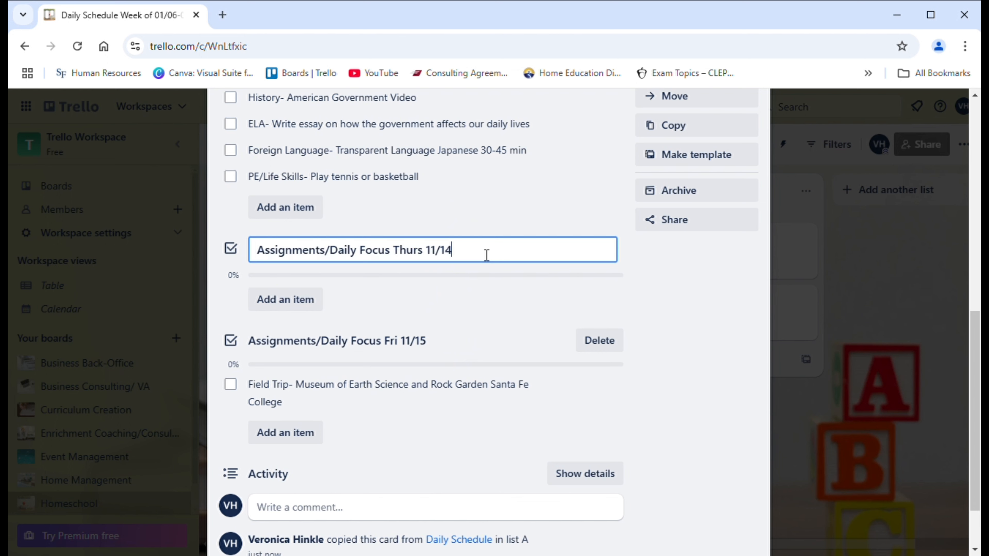
key(BackSpace)
key(BackSpace)
key(BackSpace)
key(BackSpace)
key(BackSpace)
key(BackSpace)
key(BackSpace)
key(BackSpace)
key(BackSpace)
key(BackSpace)
key(BackSpace)
text(Weds 01/08)
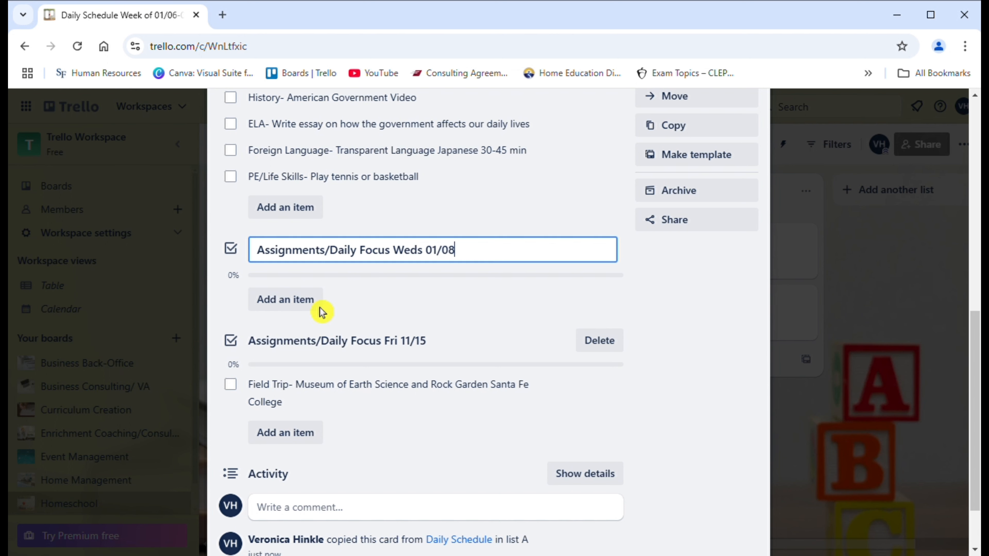
Add the item "Science- Section 4 vocabulary p.21" to the Weds 01/08 checklist
click(285, 303)
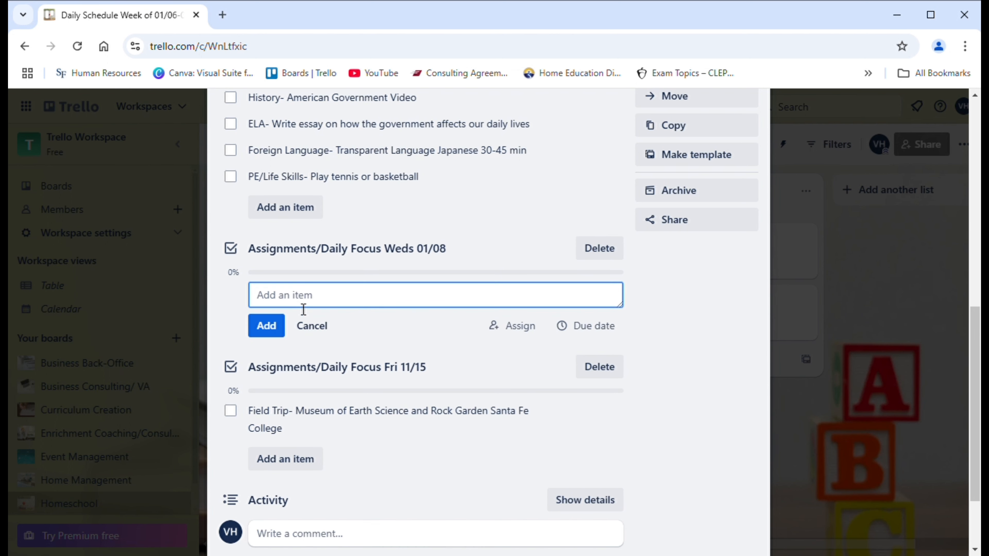
text(Science- Section 4 vocabulary)
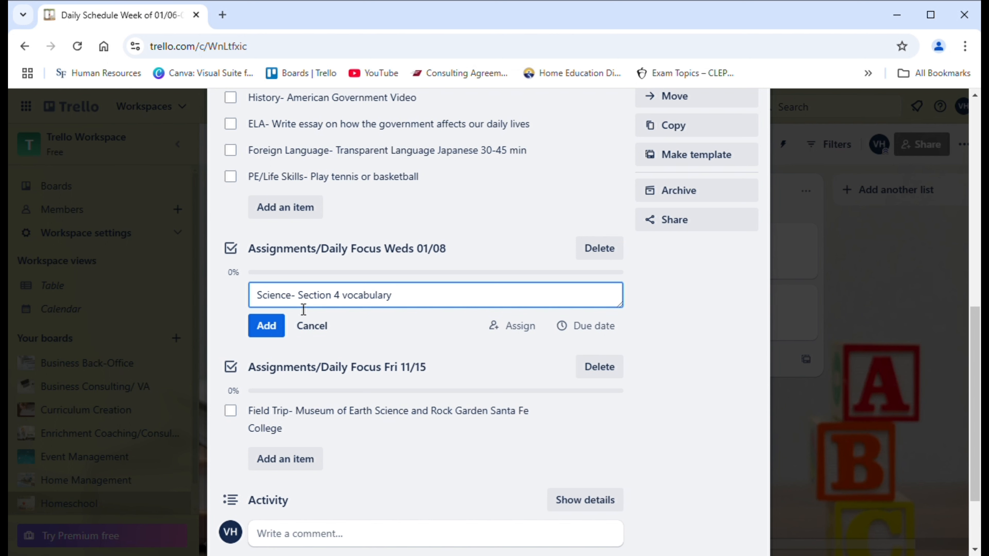
text( p.21)
click(263, 335)
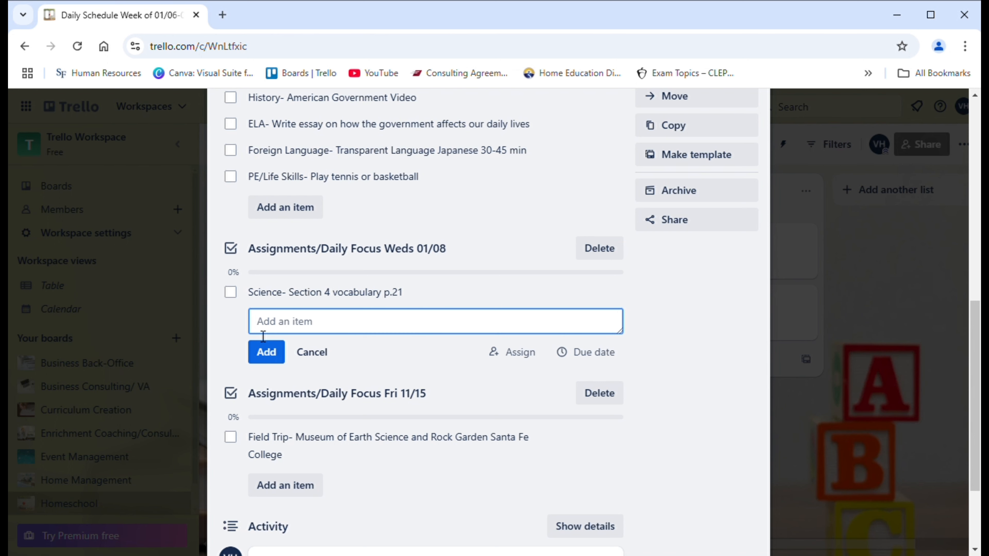
Add the item "Science- Section 4 Review p.24" to the Weds 01/08 checklist
text(Scicen)
key(BackSpace)
key(BackSpace)
key(BackSpace)
text(ence- Section 4 )
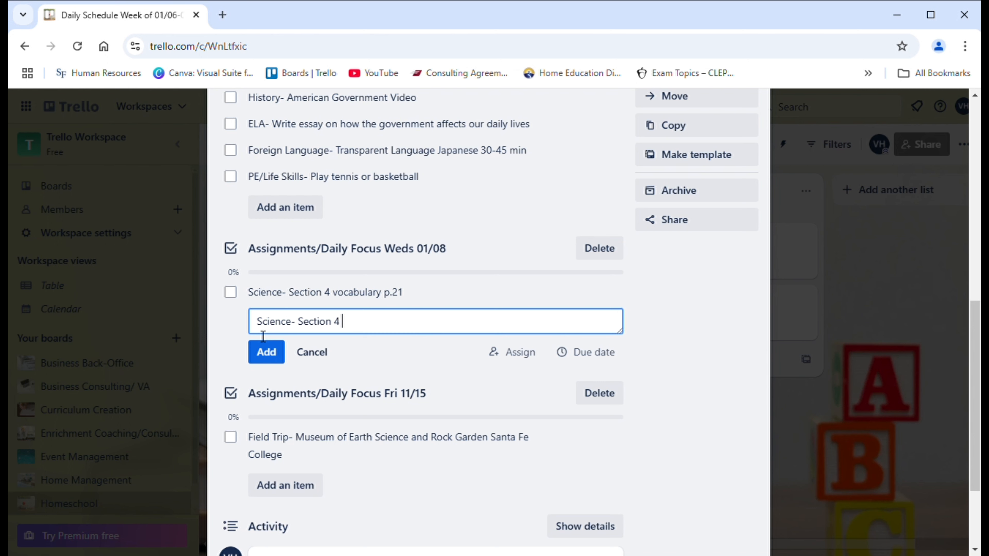
text(Review p.24)
click(266, 351)
Add the item "Math- Solving Equations p.36-38" to the Weds 01/08 checklist
drag(975, 351, 975, 277)
scroll(976, 306, down, 2)
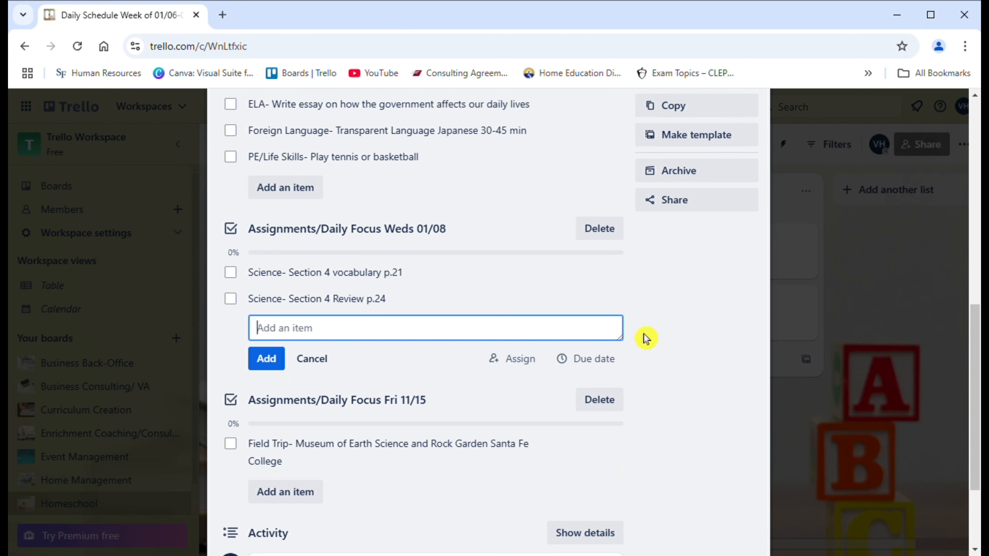
text(Math-)
text(Solving )
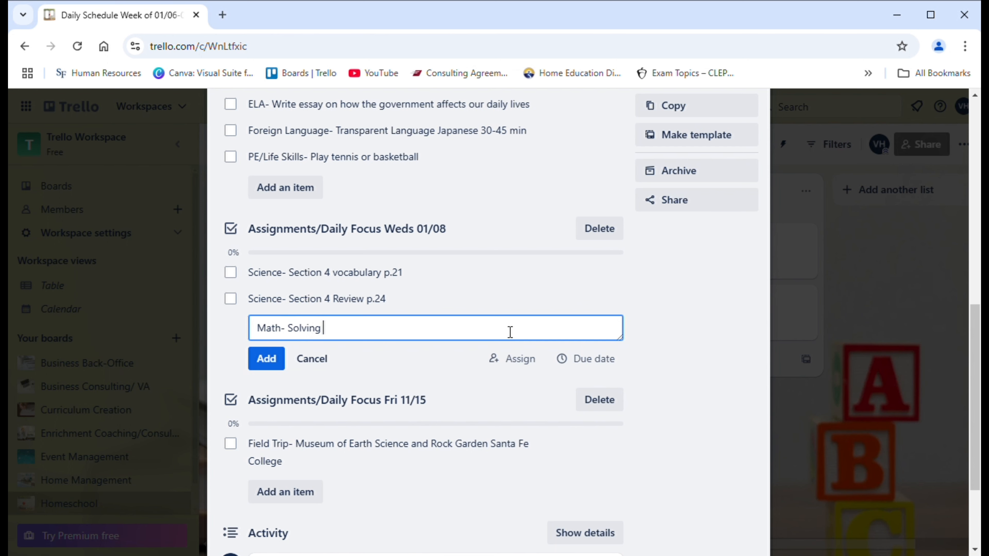
text(Equations p.36-38)
click(259, 369)
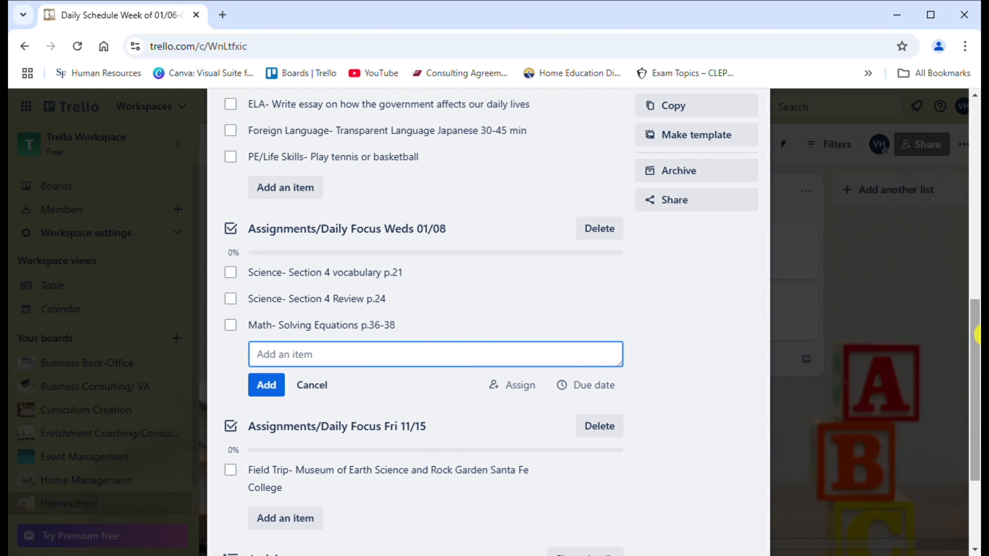
Add the item "Life Skills/Special Interest- Cook a meal" to the Weds 01/08 checklist
drag(977, 334, 923, 361)
text(Li)
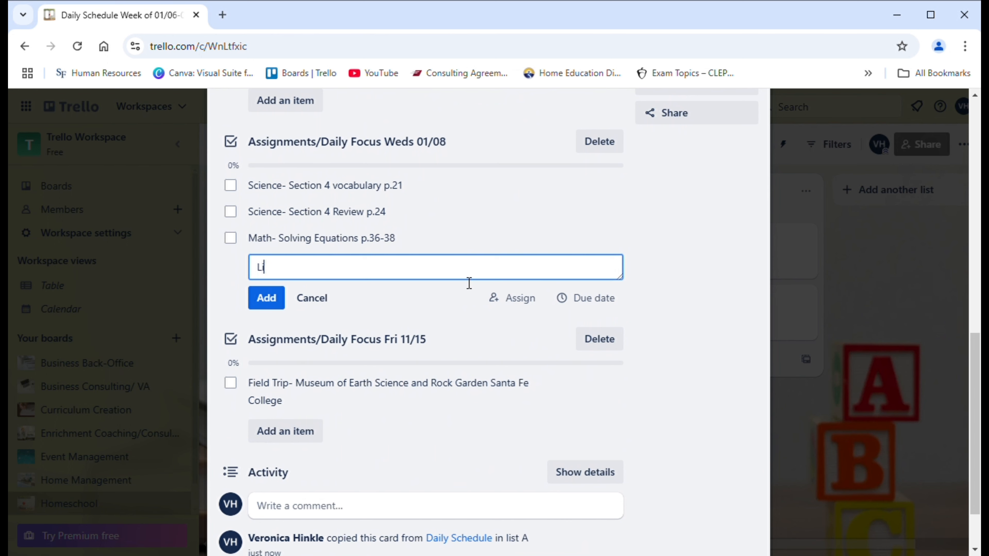
text(fe Skills/Special)
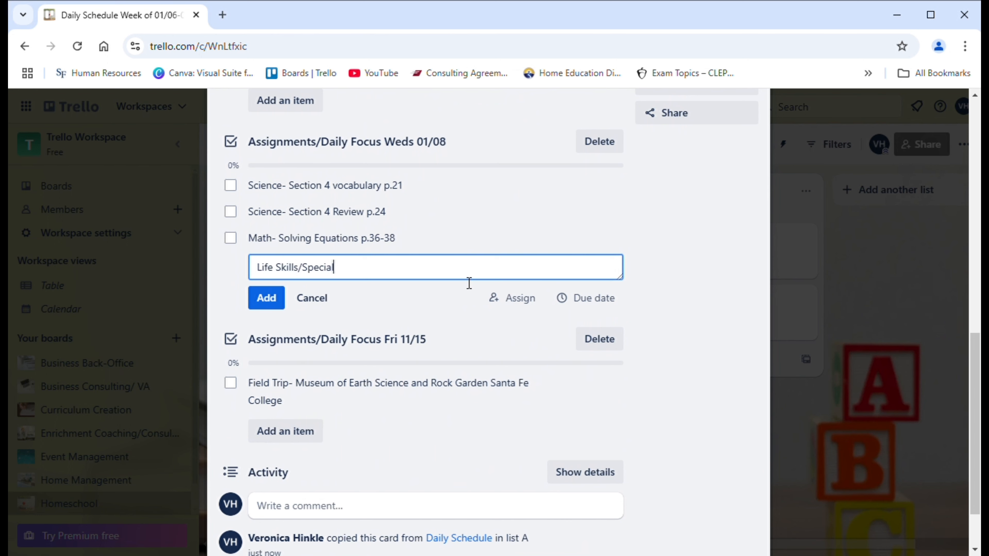
text( Interest- Cook a meal)
key(Return)
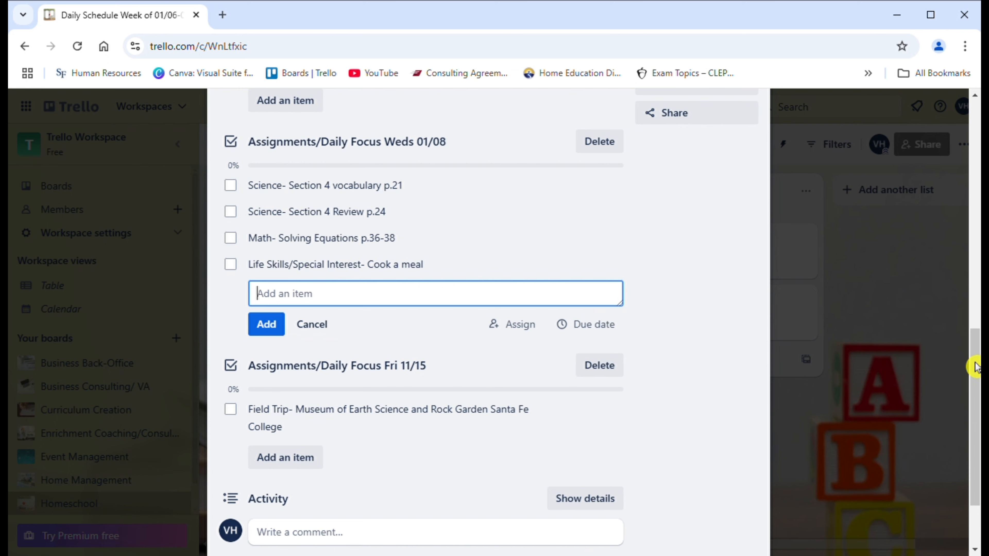
Add the item "PE/Life Skills/ Special Interest- Ballet Class 45 min" to the Weds 01/08 checklist
drag(977, 372, 977, 406)
text(PE/Life Skills/ Special Interest- Ballet Class 45 min)
key(Return)
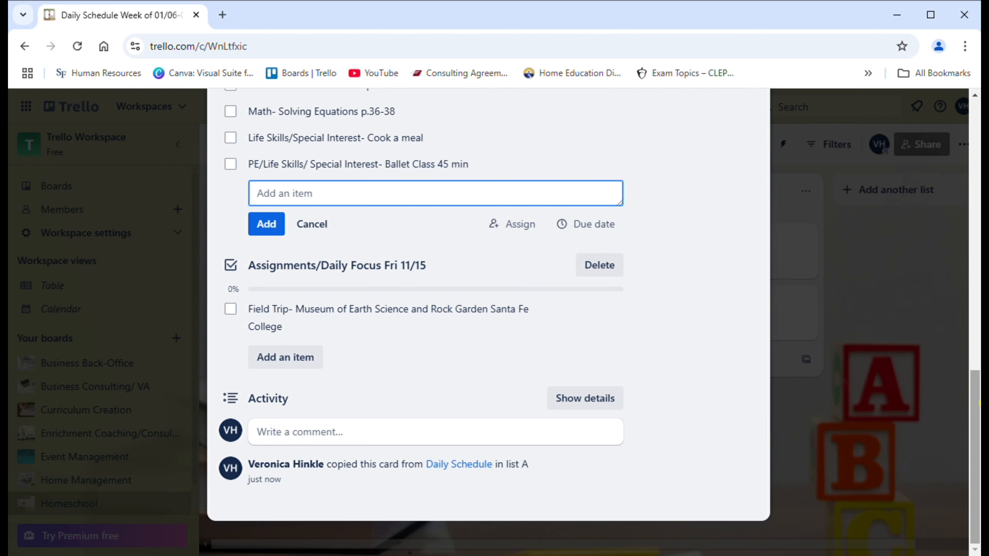
Rename the "Assignments/Daily Focus Fri 11/15" checklist to "Assignments/Daily Focus Thus 01/09"
mouse_move(977, 402)
mouse_down()
mouse_move(978, 352)
mouse_move(978, 402)
mouse_up()
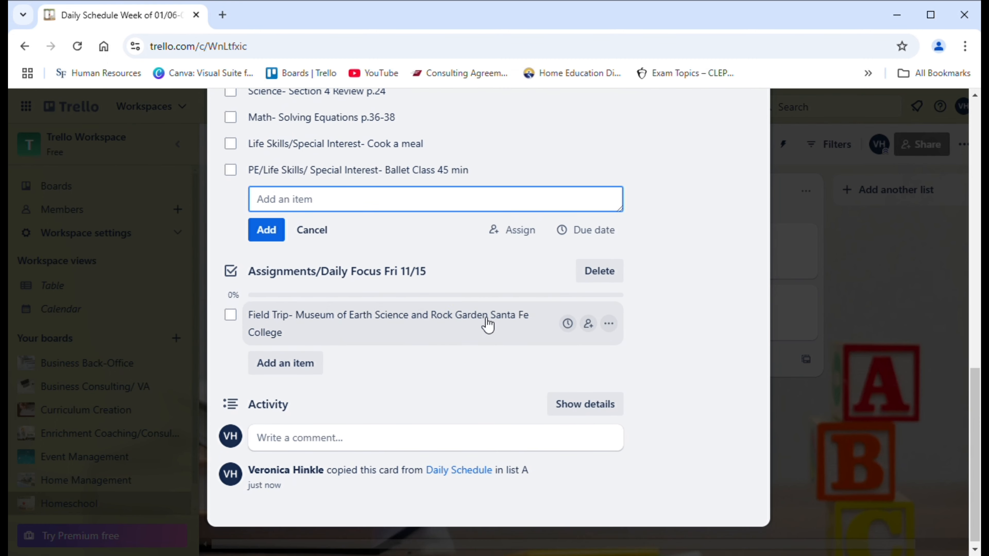
click(446, 276)
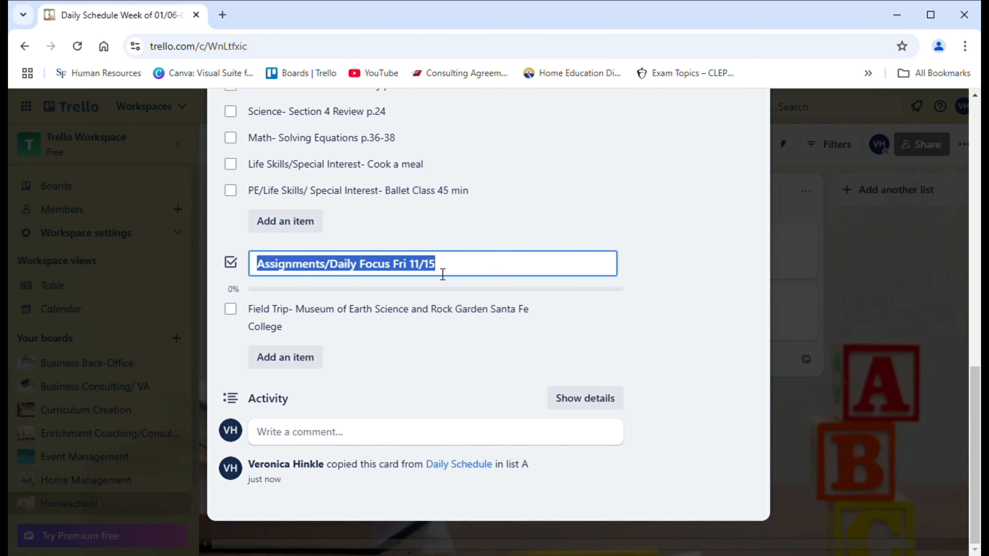
click(474, 268)
key(BackSpace)
key(BackSpace)
key(BackSpace)
key(BackSpace)
key(BackSpace)
key(BackSpace)
key(BackSpace)
key(BackSpace)
key(BackSpace)
text(Thus 01/09)
Replace the field trip item in the Thus 01/09 checklist with "History- Make a bonnet and apron fashioned around the 1800's"
click(502, 314)
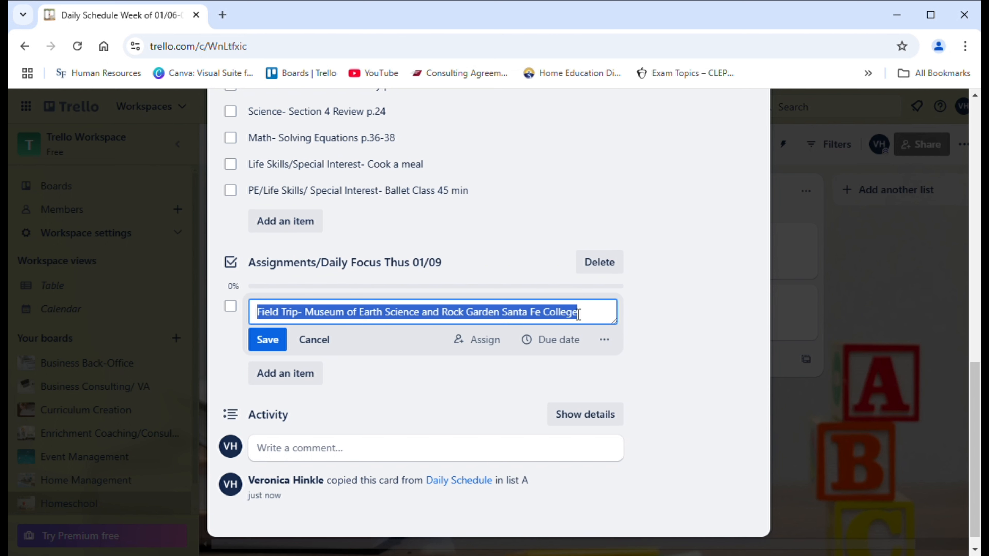
text(Histor)
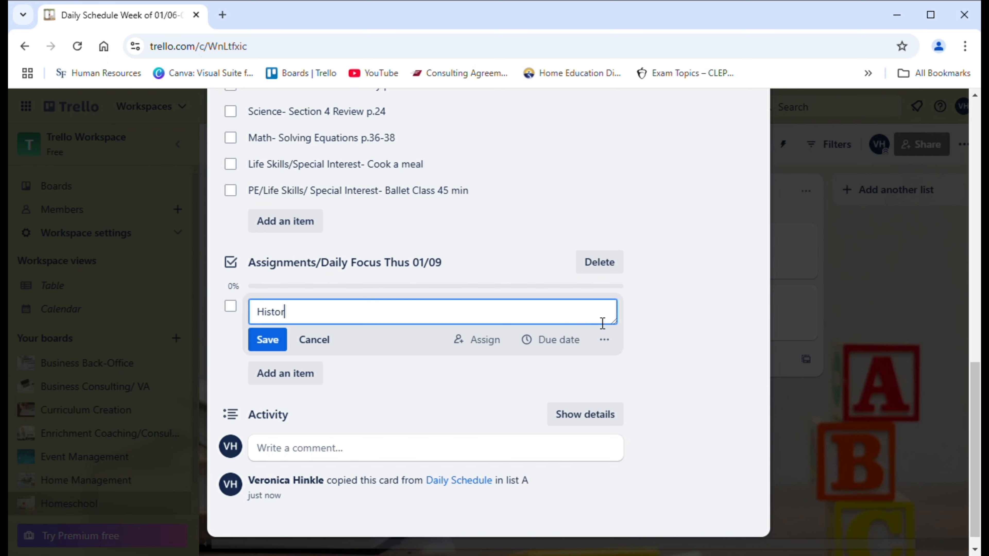
text(y- Make a bonnet and)
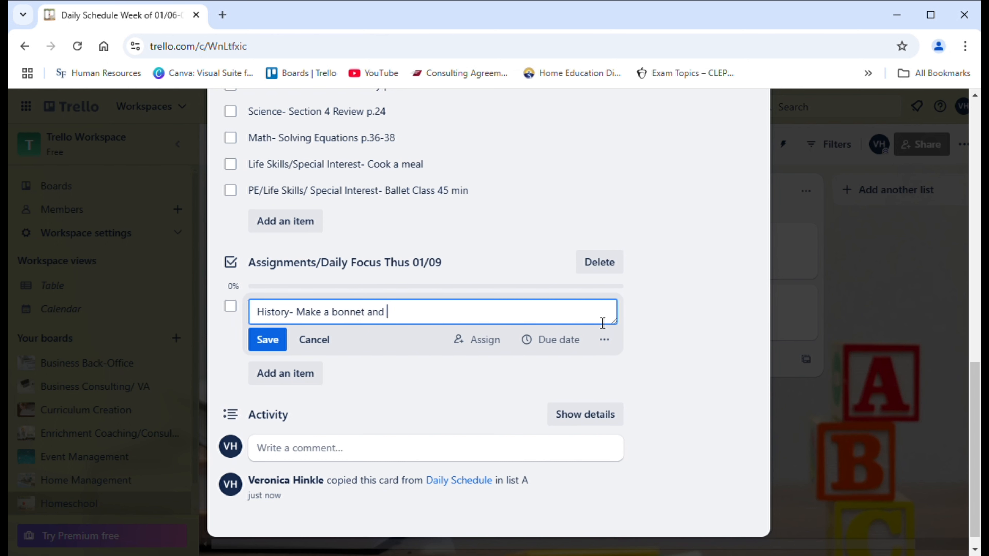
text( apron fashioned around the 1800's)
key(Return)
Add the item "ELA- Research textiles from the late 1800's" to the Thus 01/09 checklist
click(300, 368)
text(ELA-)
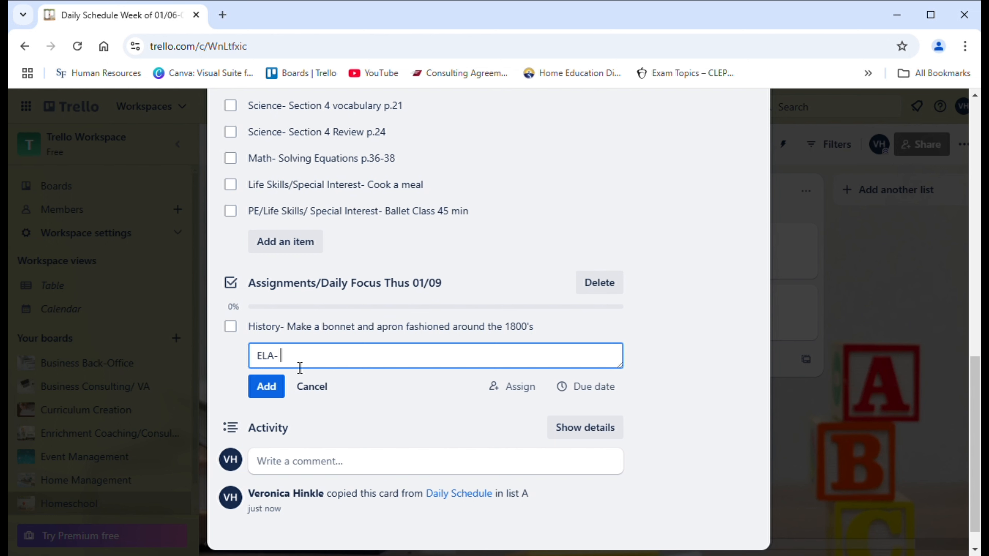
text(Research textiles from the )
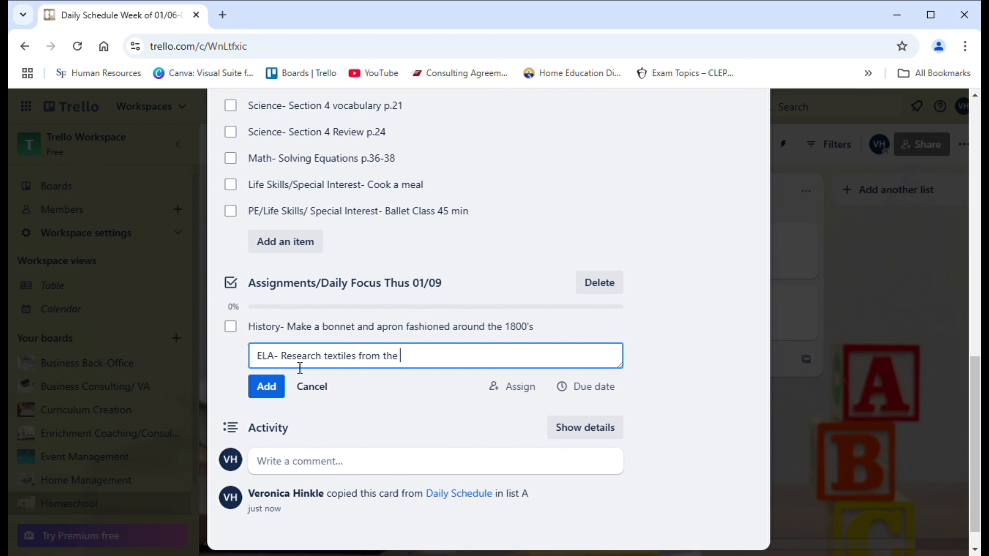
text(late 1800'a)
key(BackSpace)
text(s)
key(Return)
Start a new item in the Thus 01/09 checklist with the text "Foreign Language- T"
text(Foreign L)
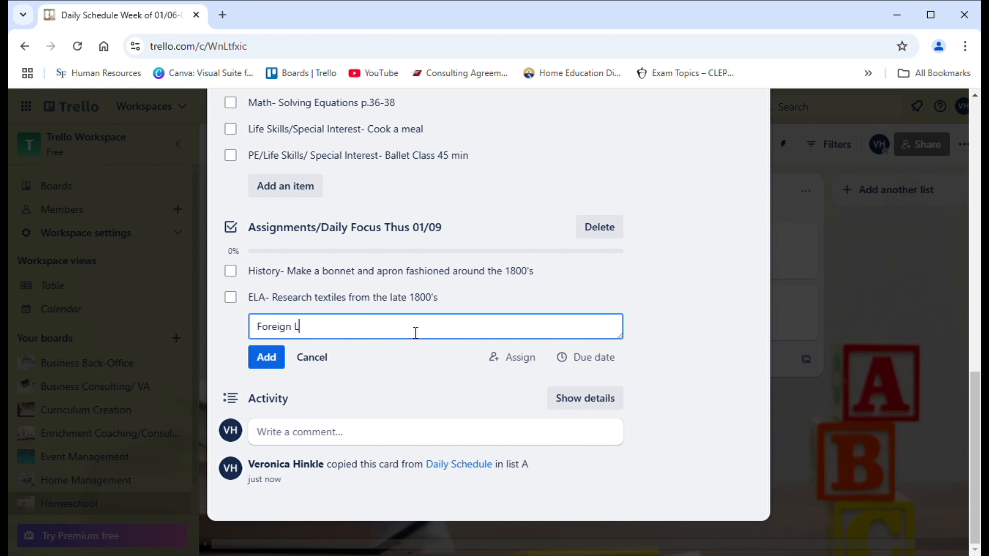
text(anguage)
text(-)
text(Ja)
key(BackSpace)
key(BackSpace)
text(T)
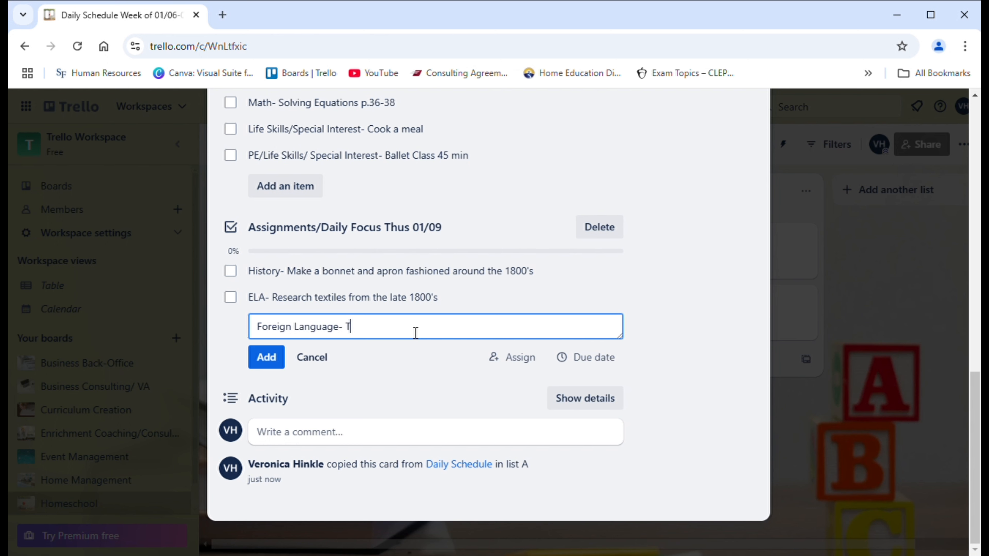